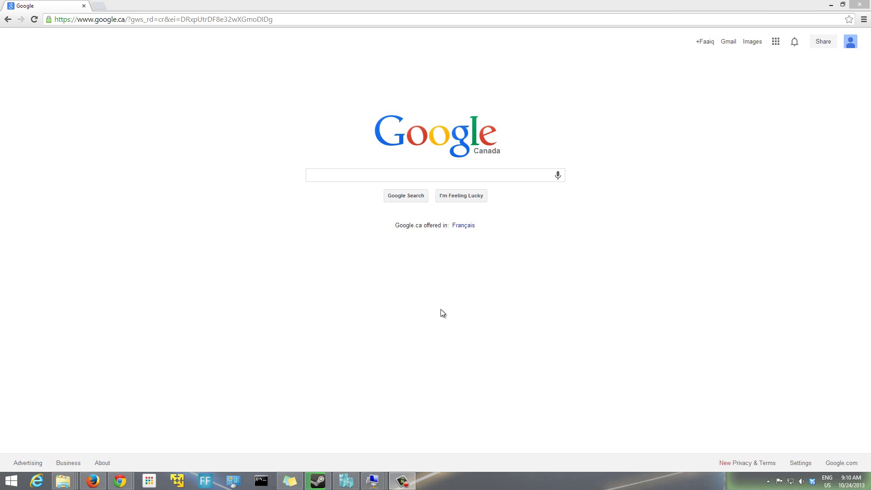
# Bring up Hyper-V Manager and minimize it again so the Chrome window is visible.
pyautogui.click(350, 483)
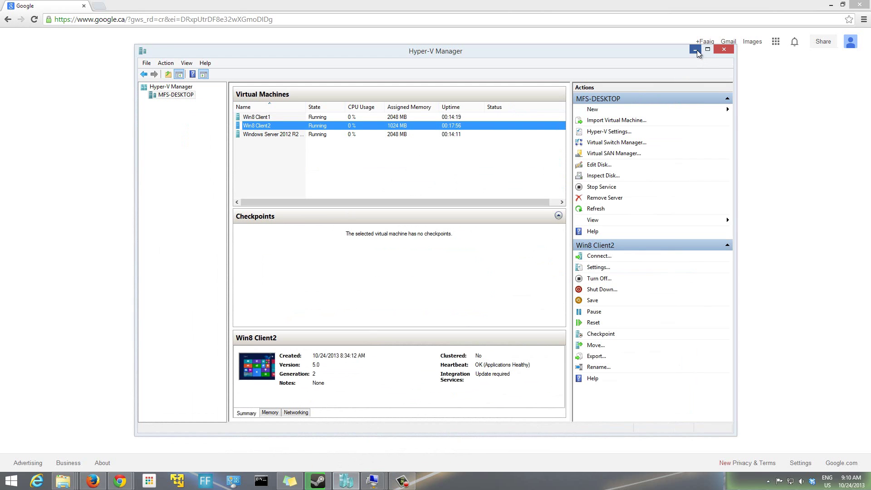
pyautogui.click(695, 49)
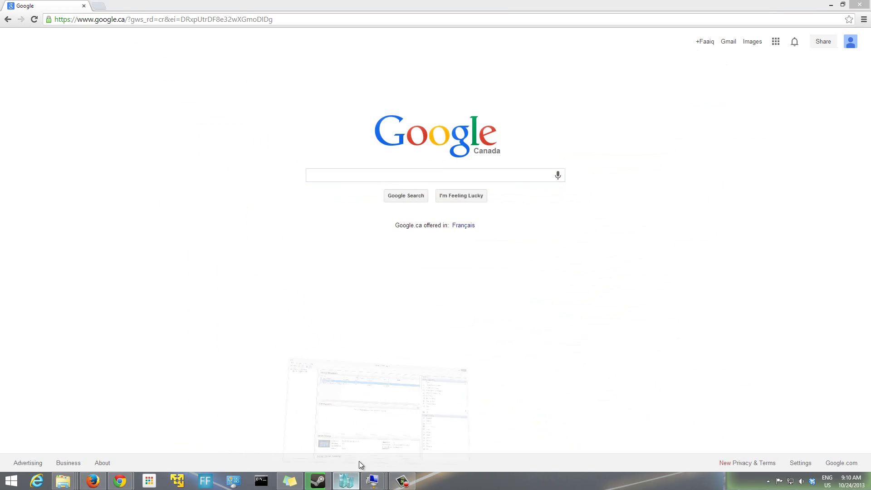
pyautogui.click(352, 480)
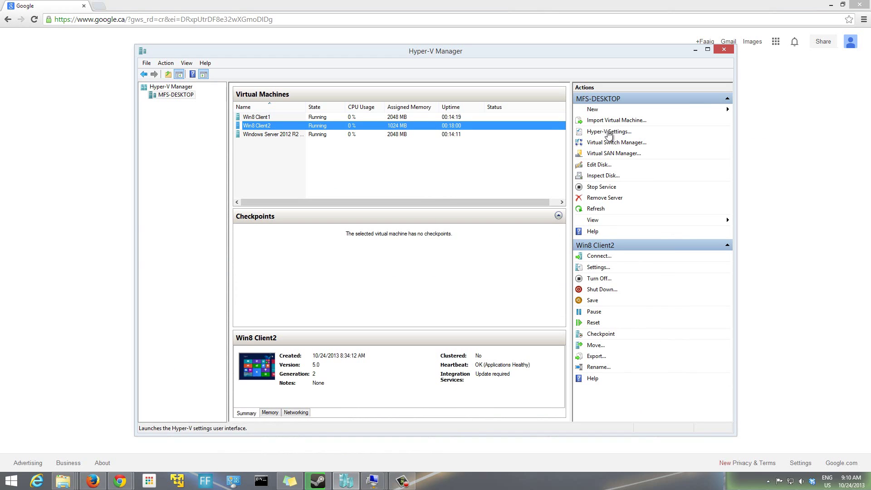
pyautogui.click(695, 50)
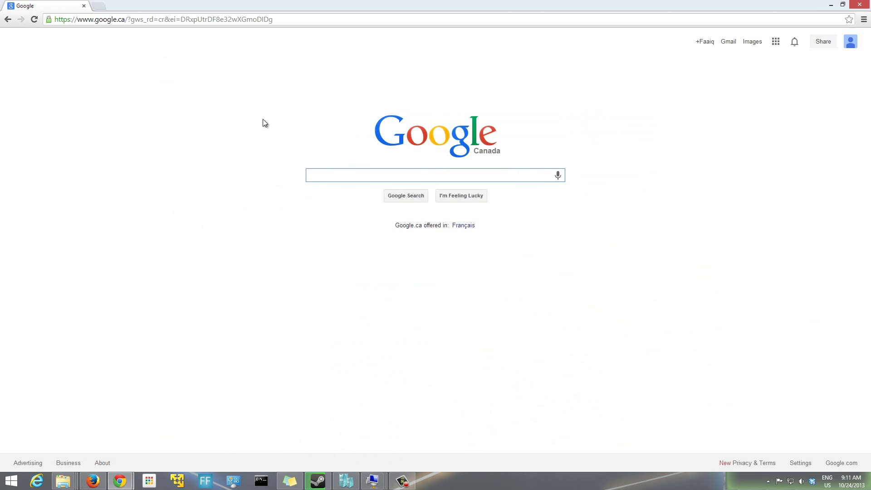
# Replace the Google address with bing.com and load the Bing home page.
pyautogui.click(293, 22)
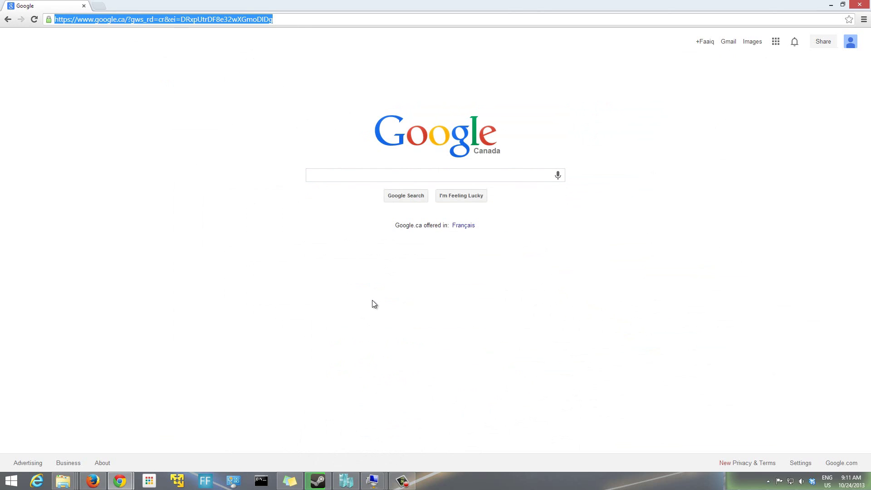
pyautogui.click(287, 18)
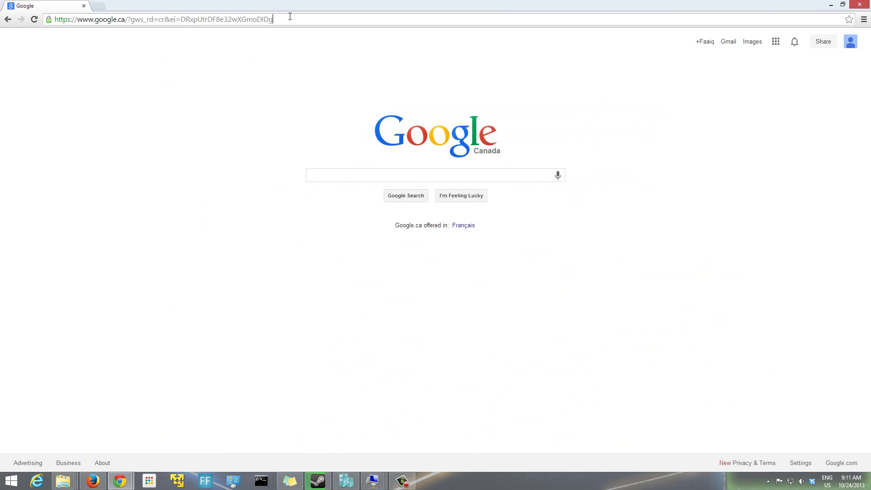
pyautogui.moveTo(288, 19); pyautogui.dragTo(40, 8)
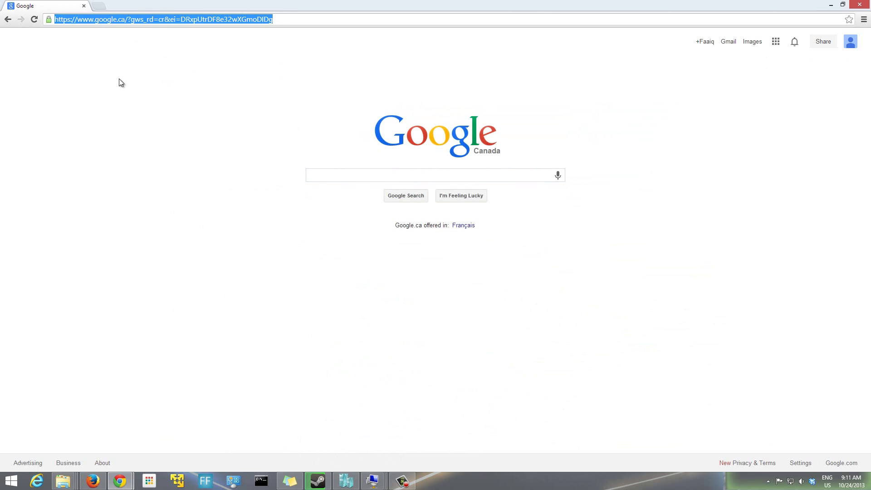
pyautogui.write('bing.com')
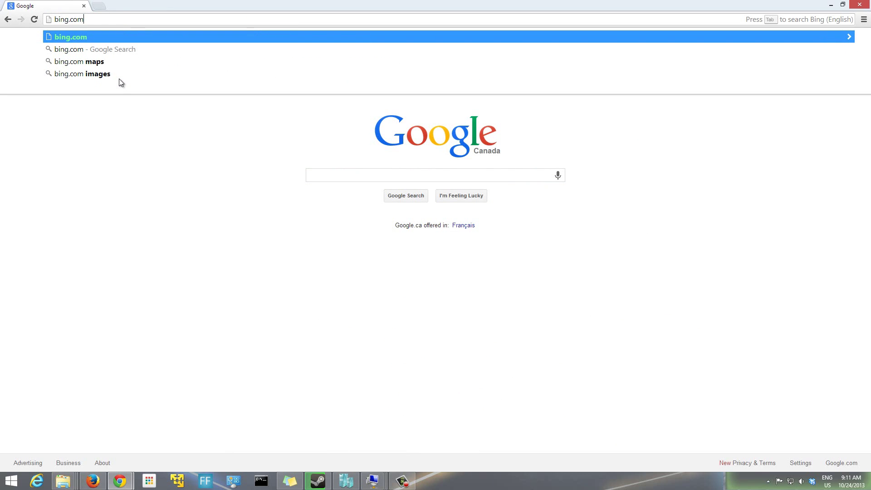
pyautogui.press('Return')
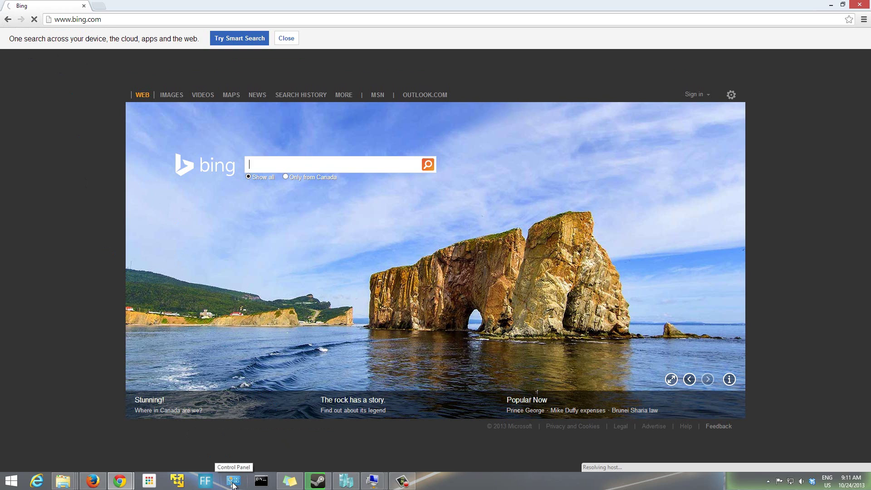
# Open Control Panel from the Start quick-access menu, centre it, and enter Network and Sharing Center.
pyautogui.click(233, 484)
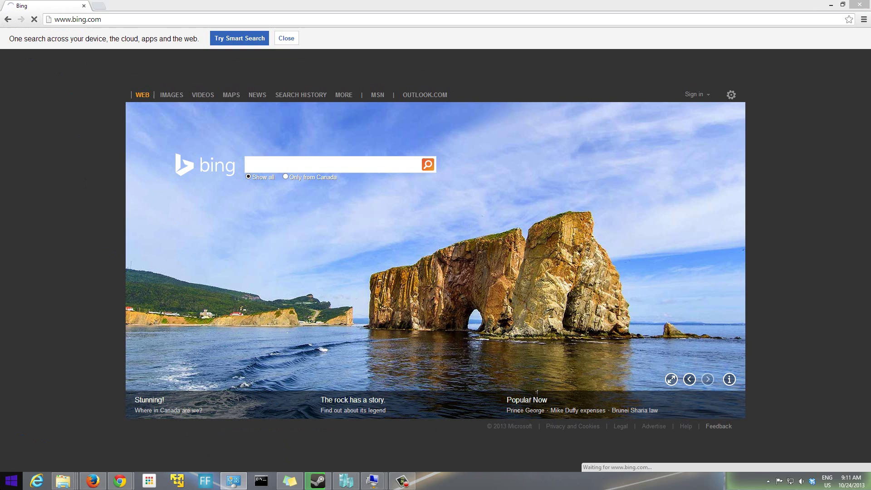
pyautogui.rightClick(2, 486)
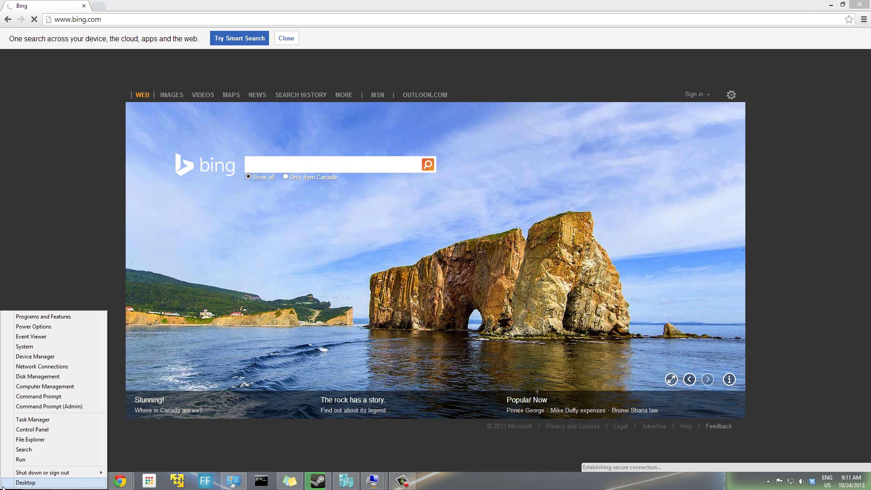
pyautogui.click(30, 429)
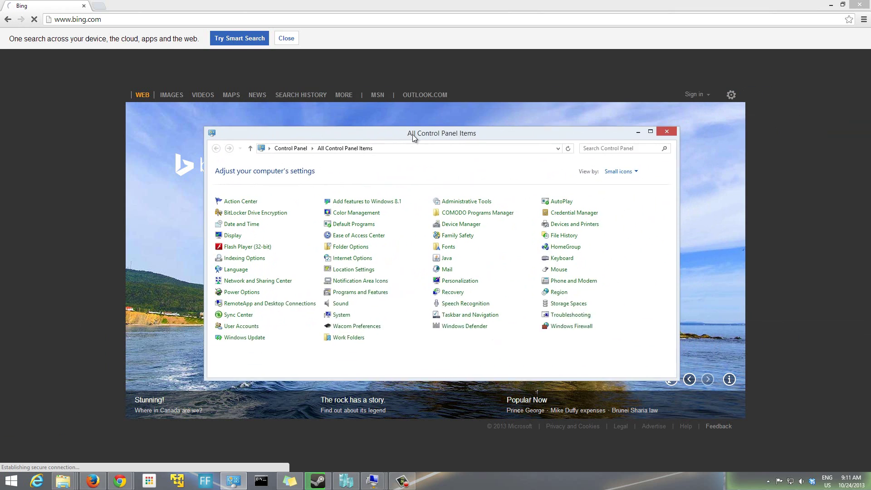
pyautogui.moveTo(413, 135); pyautogui.dragTo(378, 159)
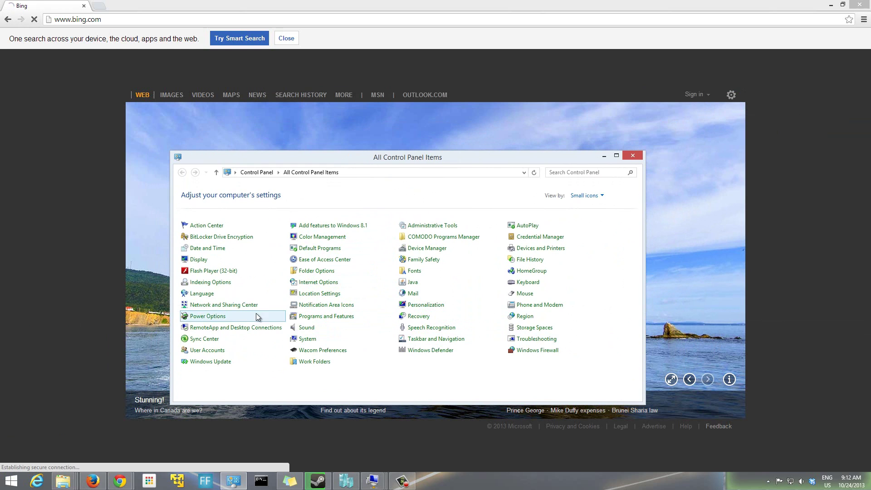
pyautogui.click(229, 306)
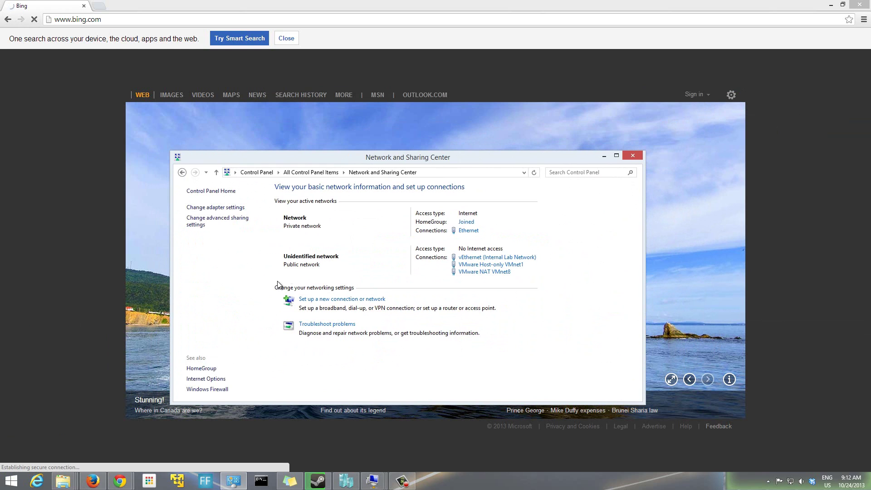
# Open the Network Connections list and choose Advanced > Advanced Settings.
pyautogui.click(206, 208)
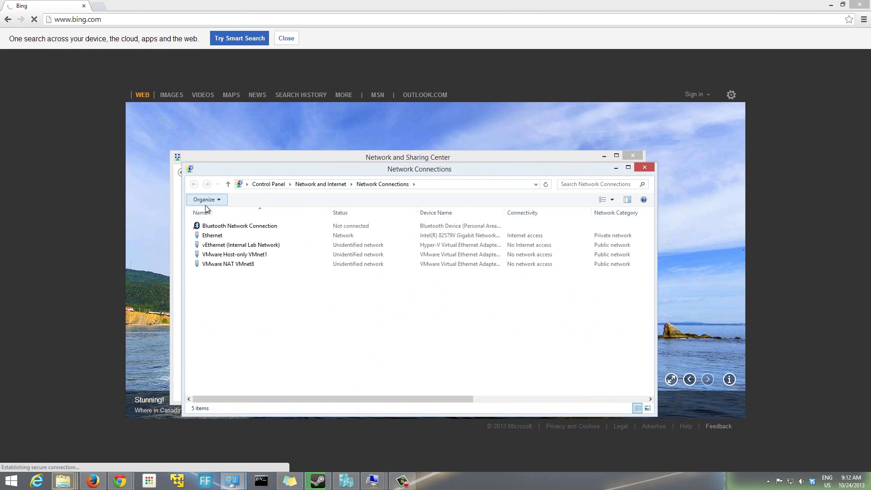
pyautogui.moveTo(397, 168); pyautogui.dragTo(409, 174)
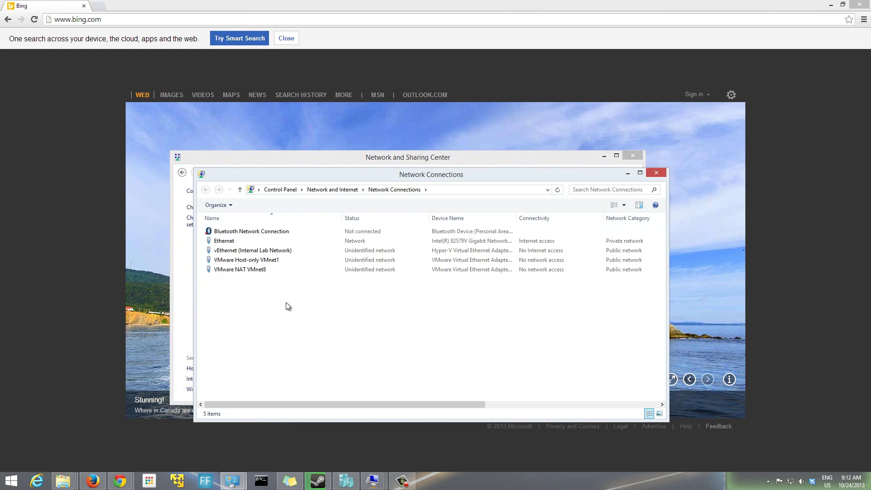
pyautogui.press('alt')
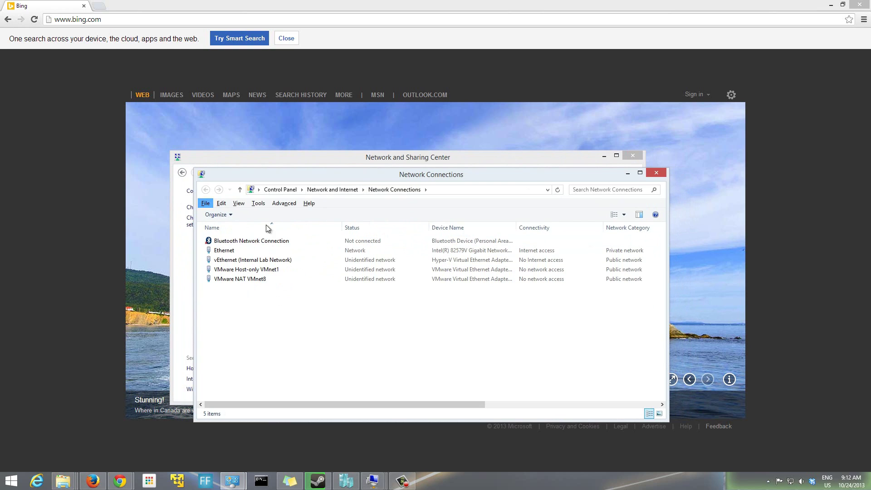
pyautogui.click(290, 204)
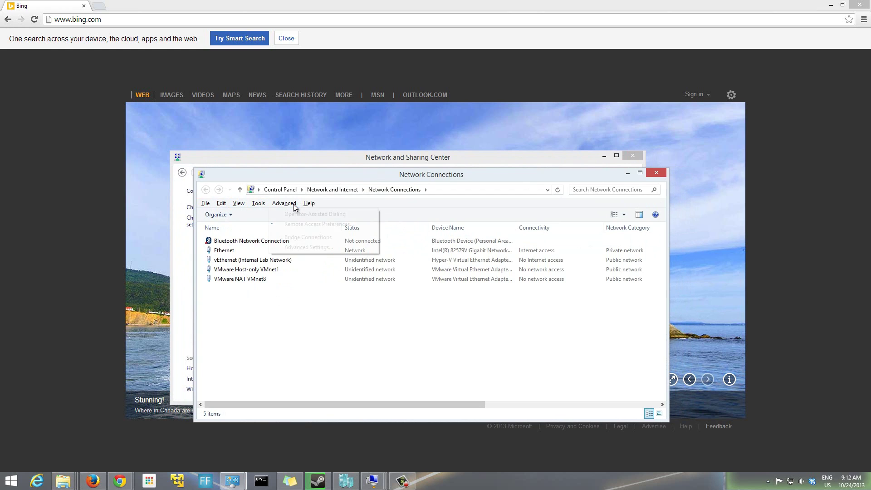
pyautogui.click(325, 247)
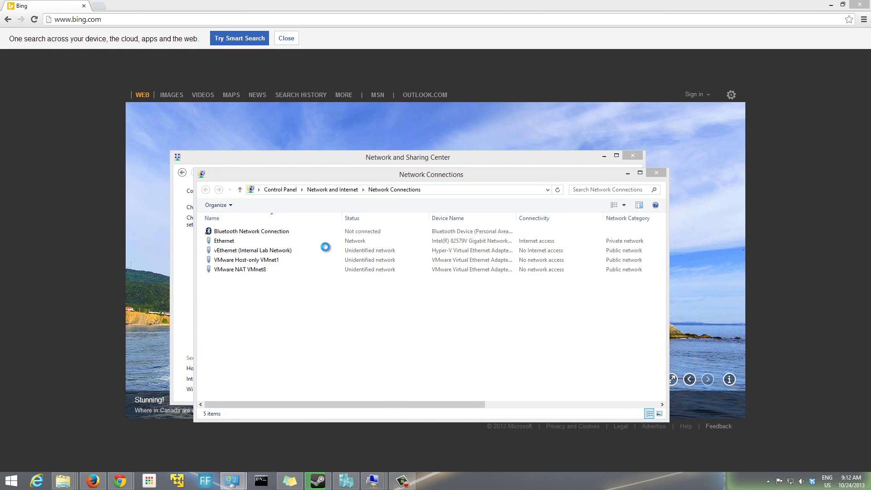
# Move vEthernet (Internal Lab Network) below Ethernet in the connection order and confirm with OK.
pyautogui.moveTo(339, 211); pyautogui.dragTo(481, 163)
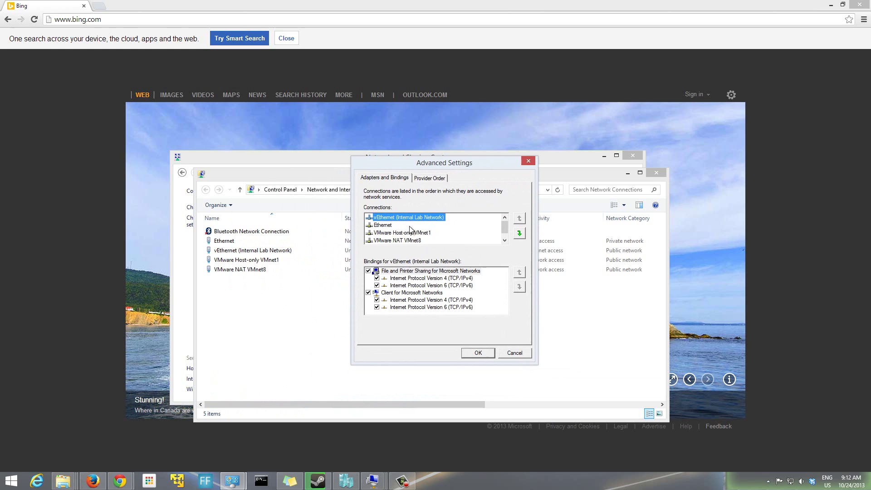
pyautogui.moveTo(454, 168); pyautogui.dragTo(447, 197)
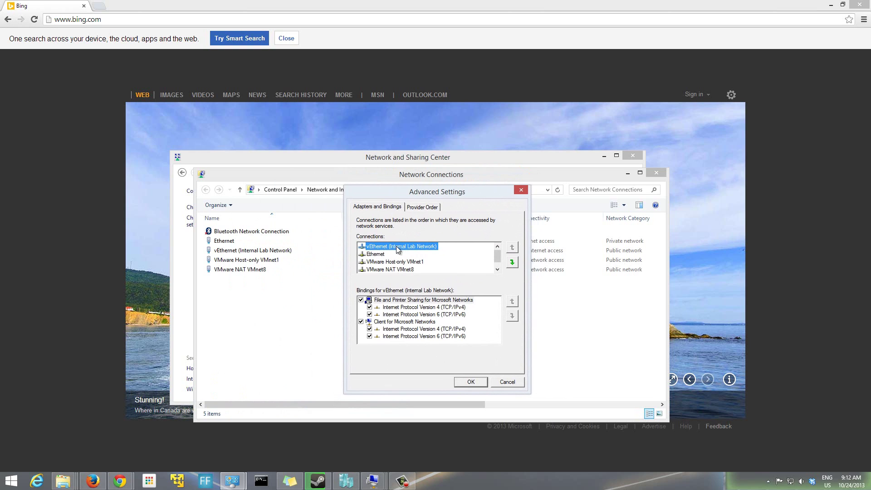
pyautogui.click(374, 255)
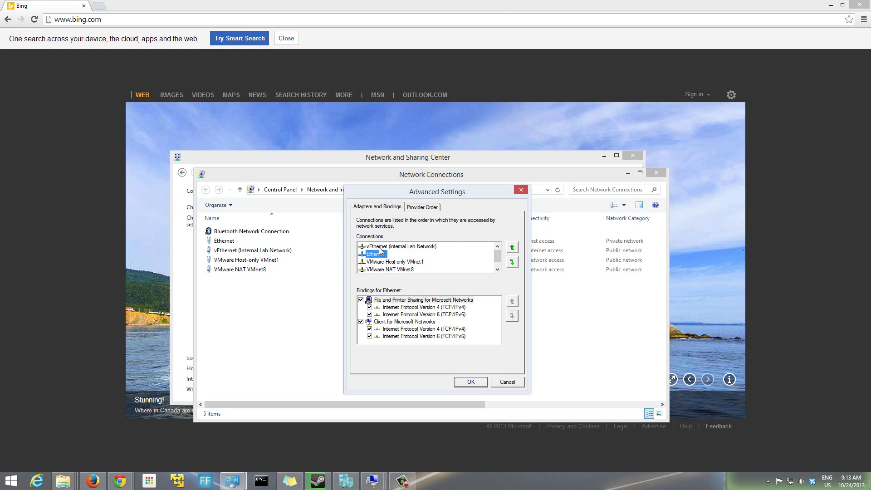
pyautogui.press('Up')
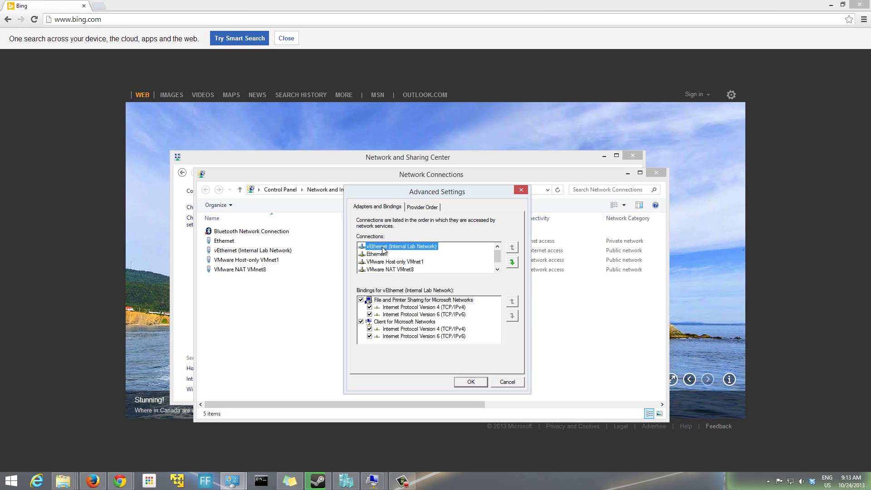
pyautogui.click(513, 263)
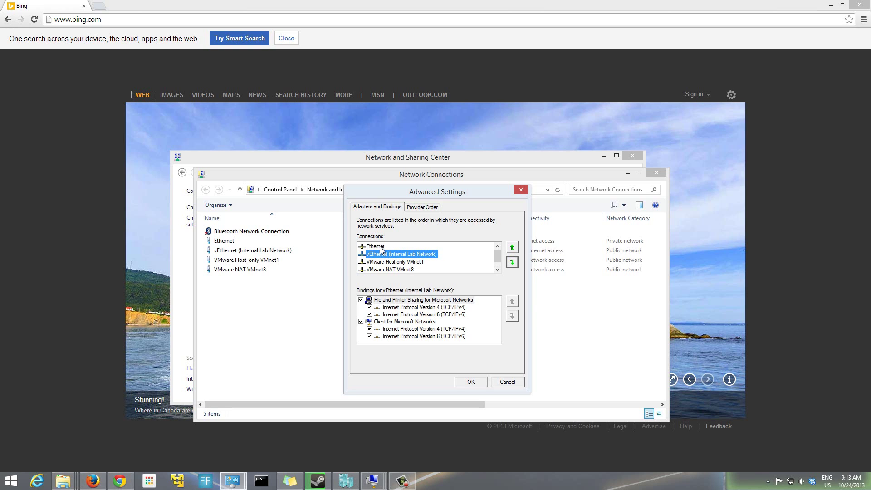
pyautogui.click(380, 248)
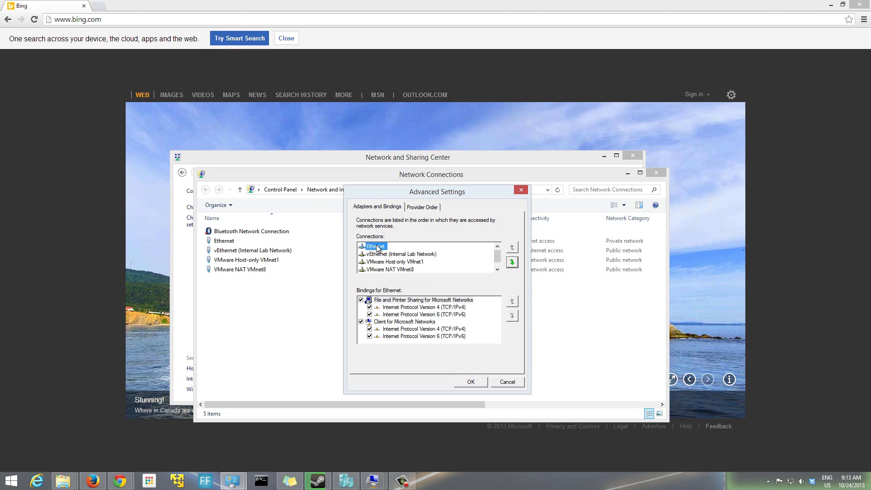
pyautogui.click(478, 382)
pyautogui.click(455, 378)
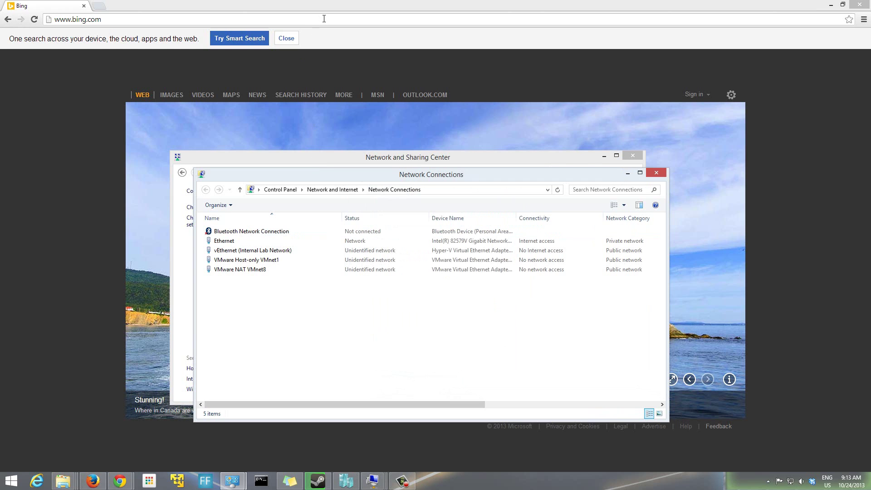
# Close Network Connections and Network and Sharing Center, check then minimize Hyper-V Manager, and select Chrome's address.
pyautogui.click(658, 172)
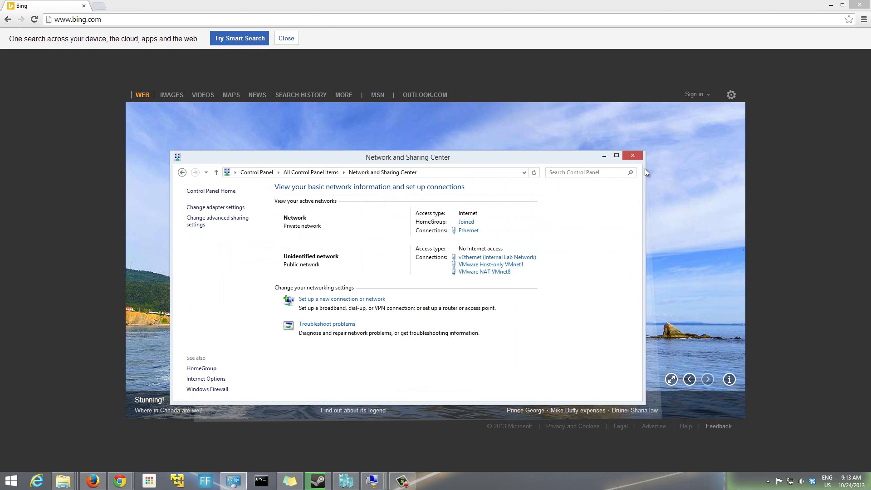
pyautogui.click(633, 155)
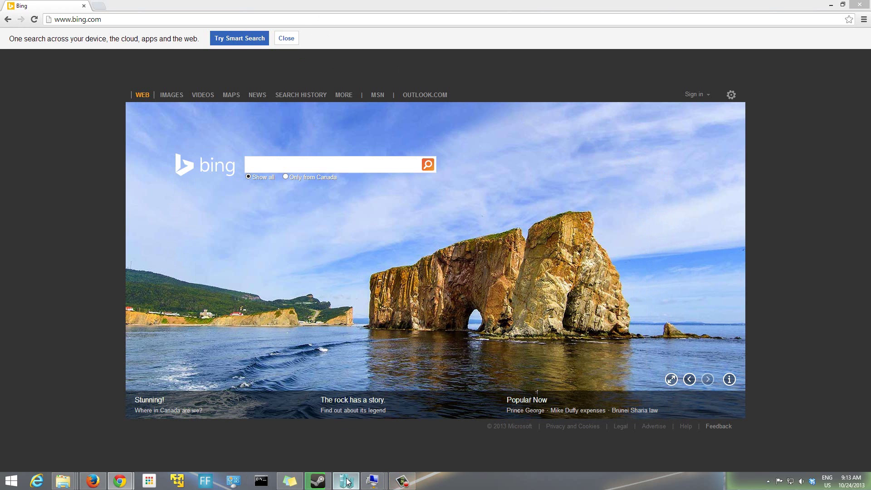
pyautogui.click(392, 451)
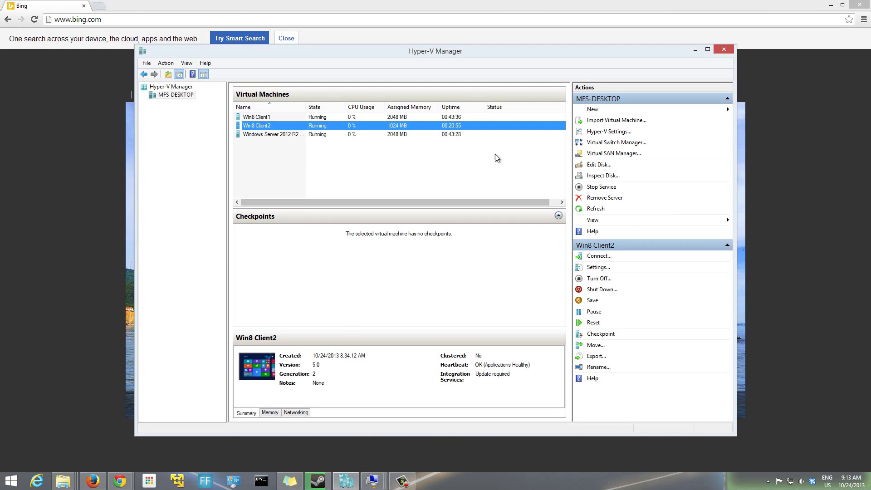
pyautogui.click(695, 50)
pyautogui.click(298, 20)
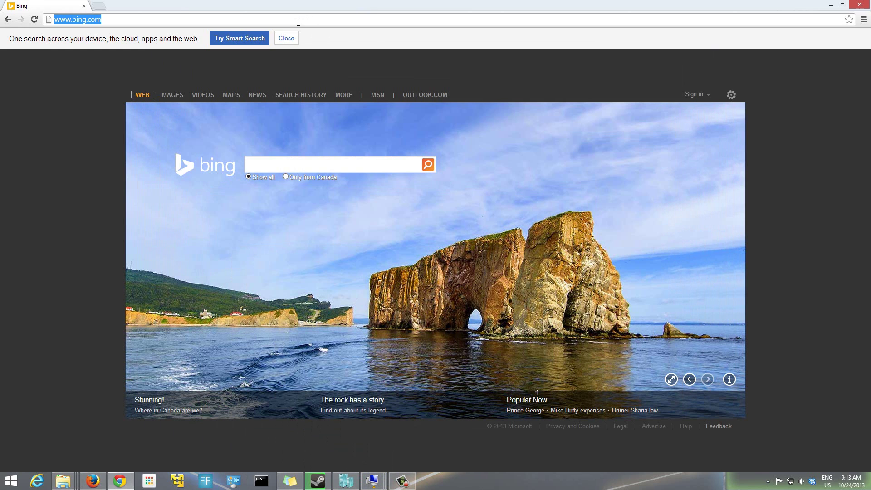
# Load yahoo.ca, go back twice to Google Canada, and reload it to check speed.
pyautogui.write('yahoo.com/?p=us')
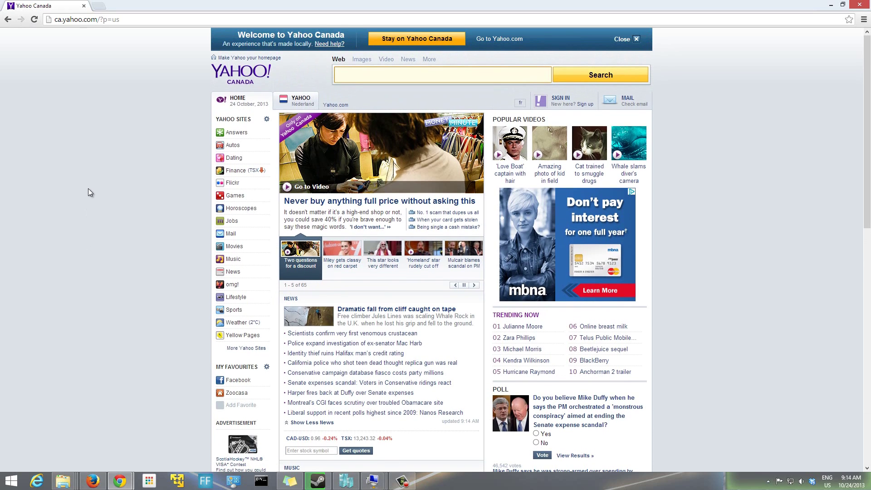
pyautogui.click(8, 19)
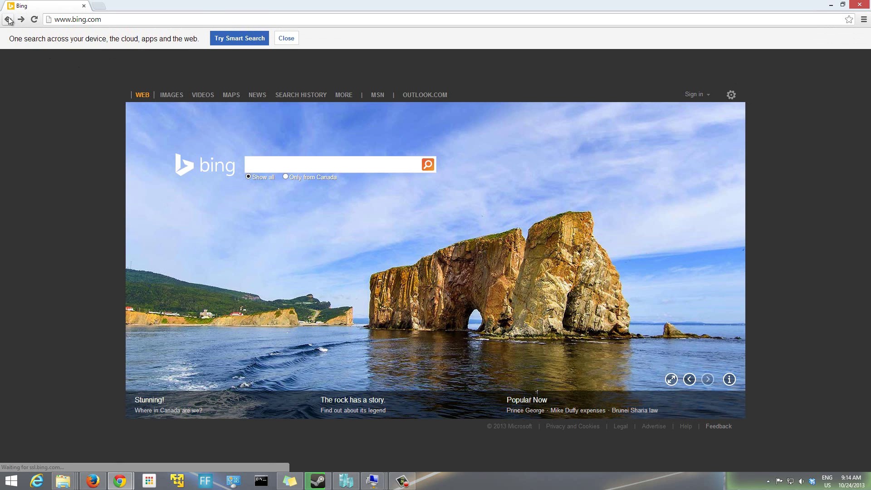
pyautogui.click(8, 20)
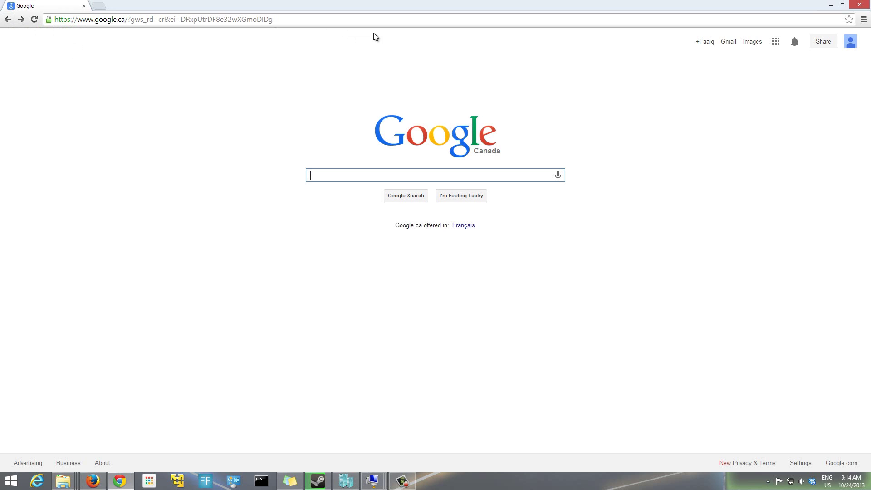
pyautogui.click(34, 19)
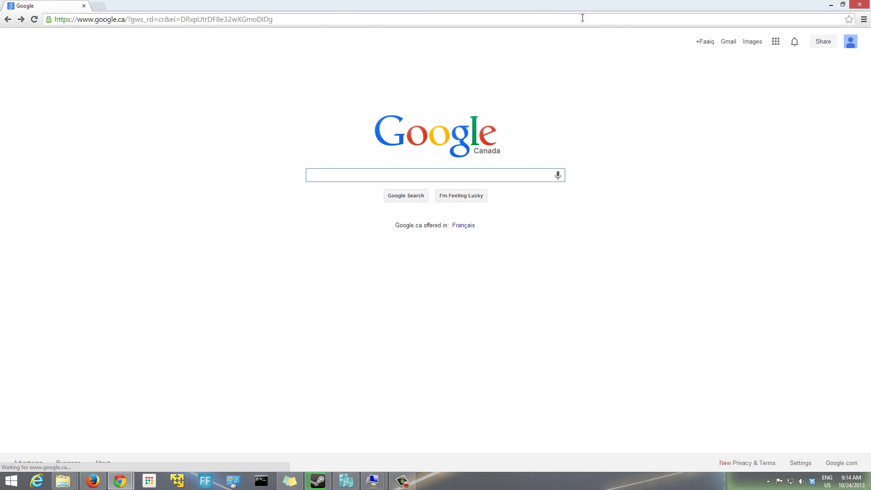
# Minimize Chrome on the Google Canada page to show the desktop.
pyautogui.click(831, 5)
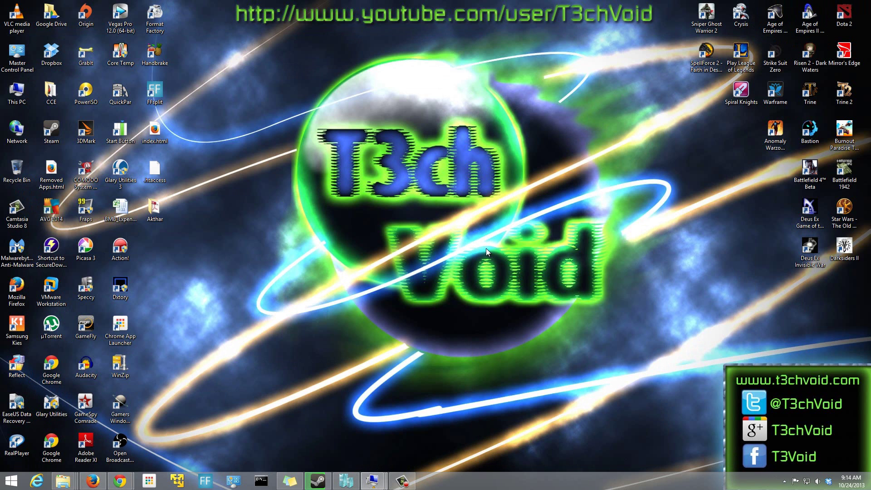